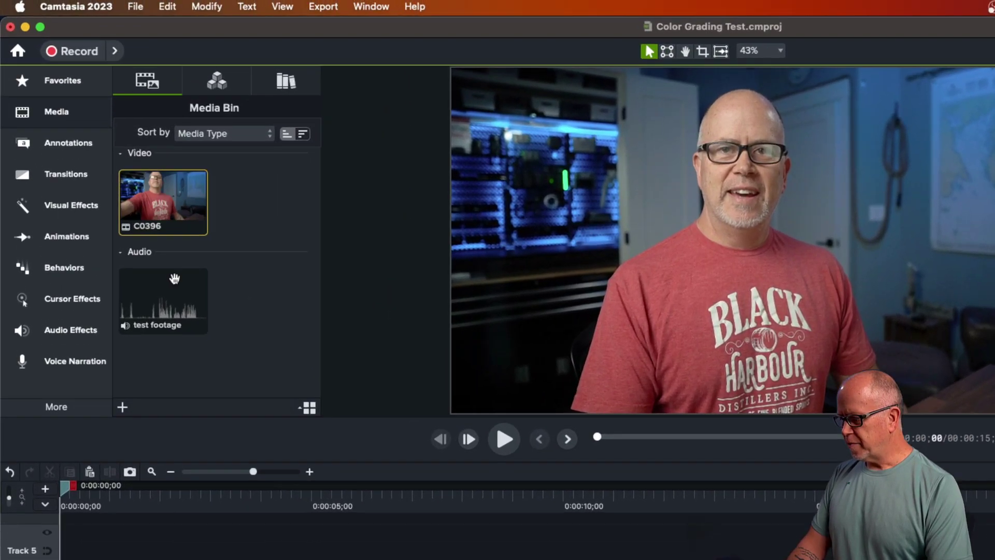
- Browse the media bin and preview the C0396 footage from the start to 0:00:03;23
click(124, 199)
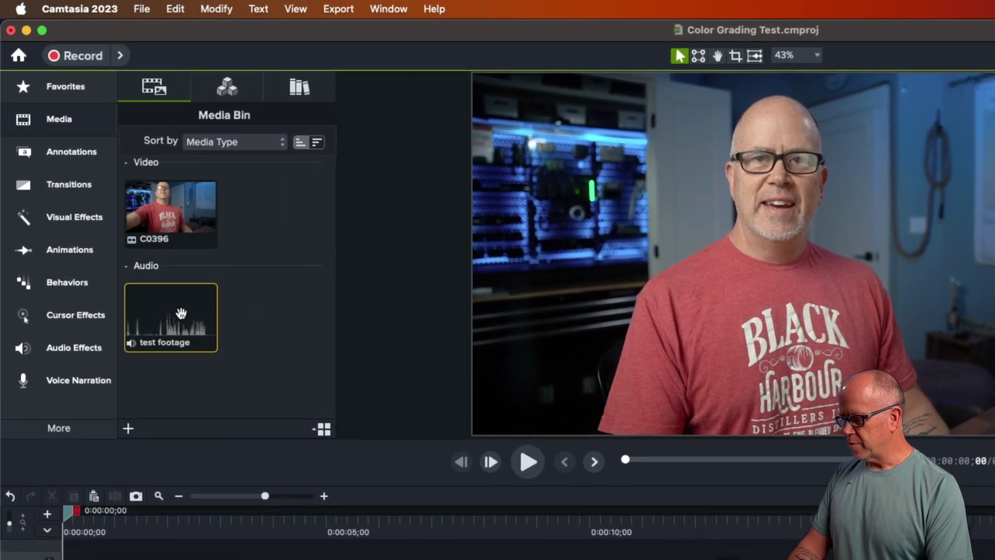
click(176, 222)
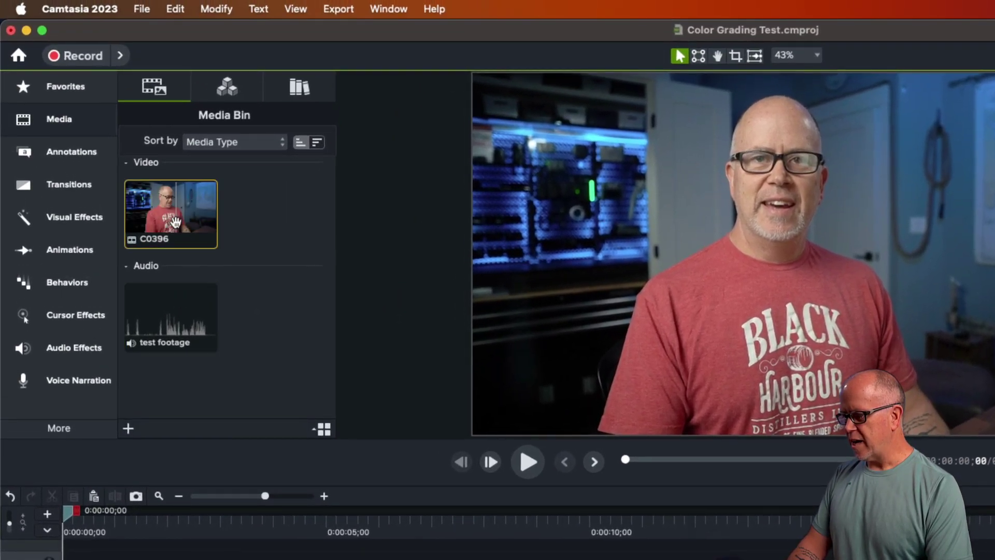
click(180, 290)
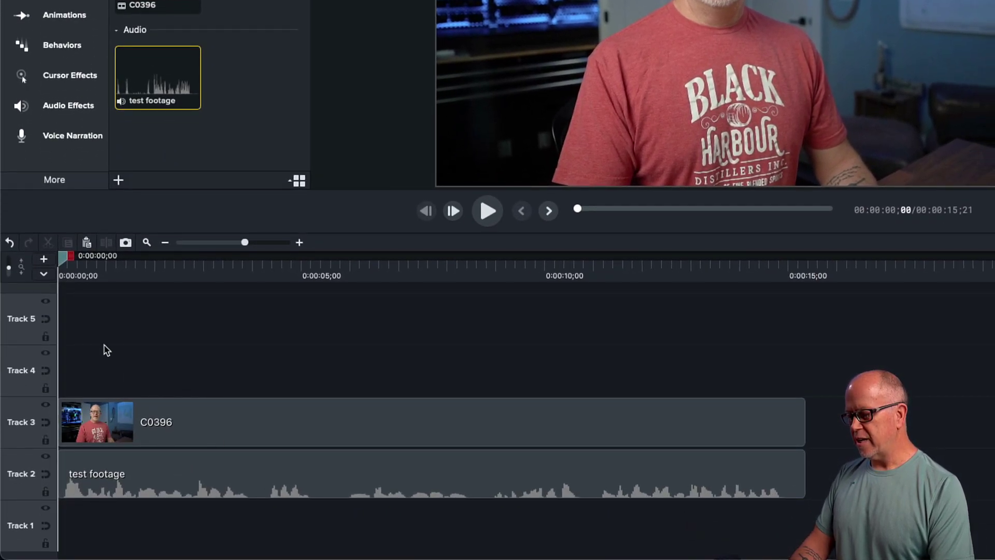
mouse_move(60, 254)
mouse_down()
mouse_move(95, 253)
mouse_move(59, 254)
mouse_up()
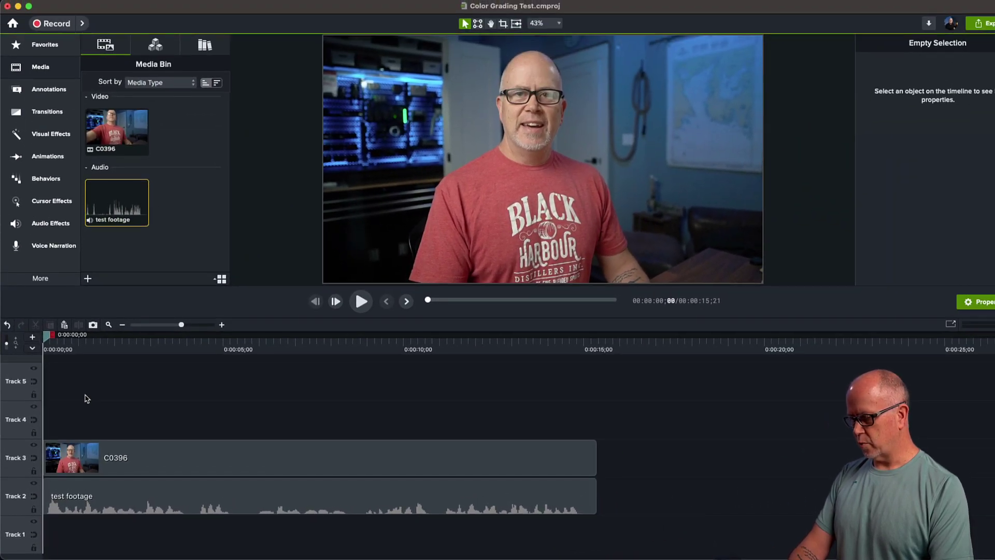
key(space)
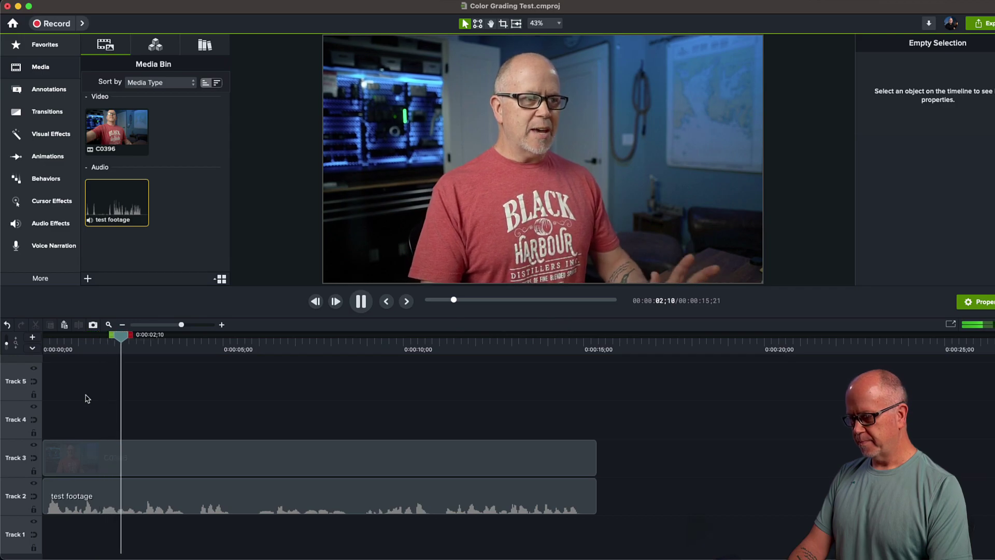
key(space)
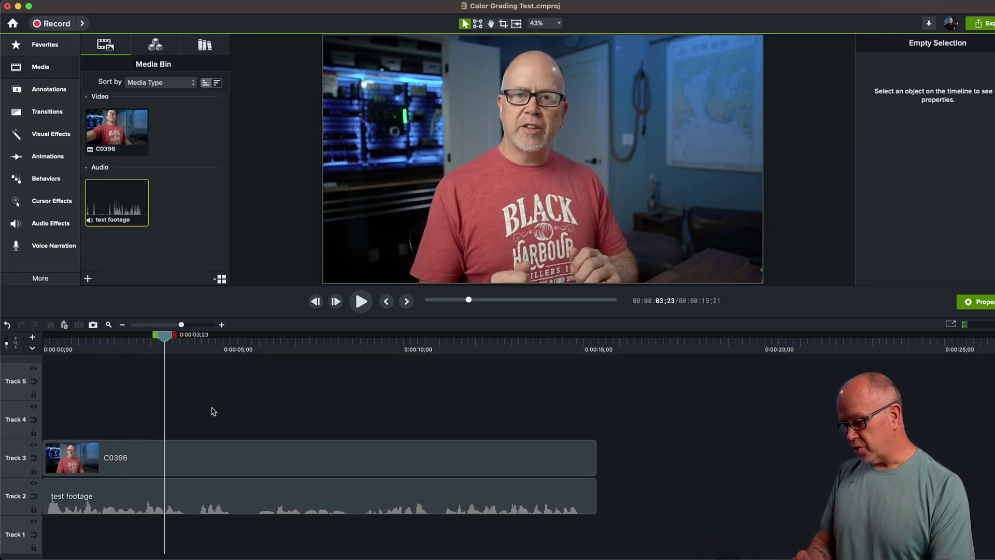
- Paste a copy of the C0396 clip onto Track 4 at 0:00, preview it, then hide Track 4
click(138, 458)
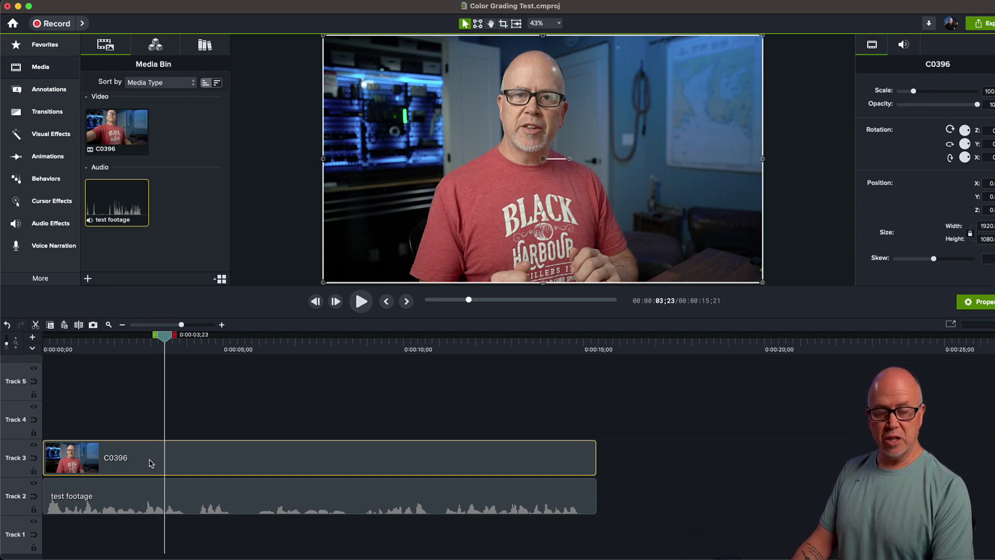
key(super+v)
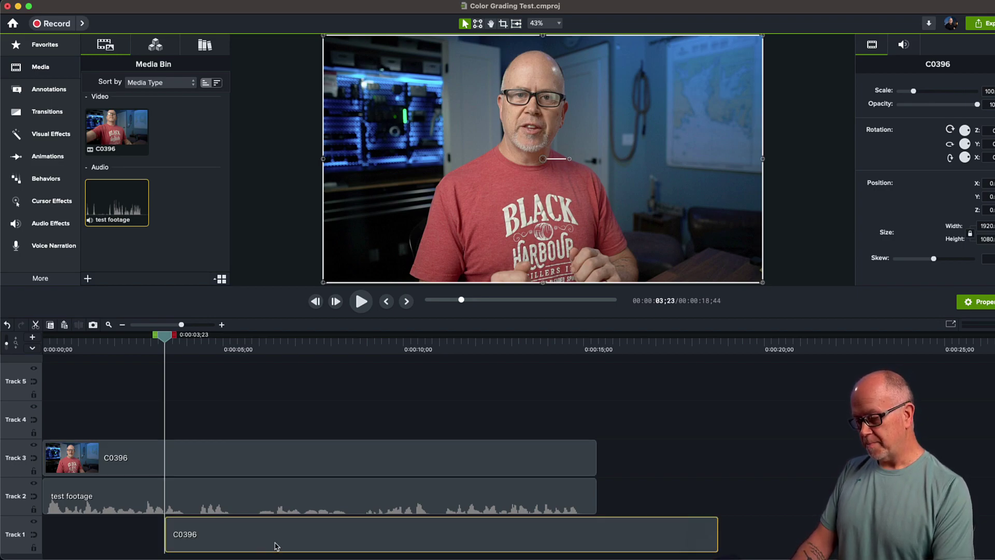
drag(295, 542, 171, 427)
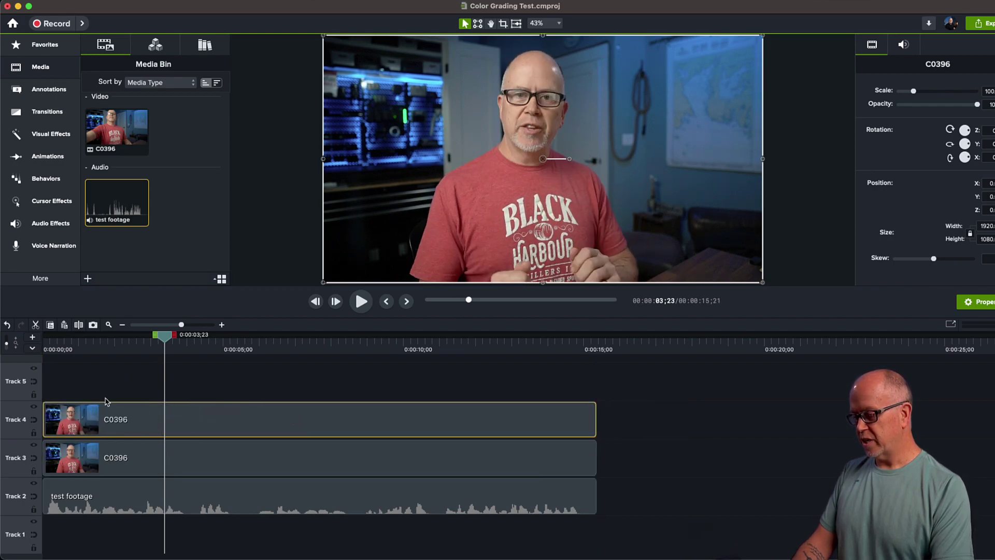
drag(79, 351, 50, 347)
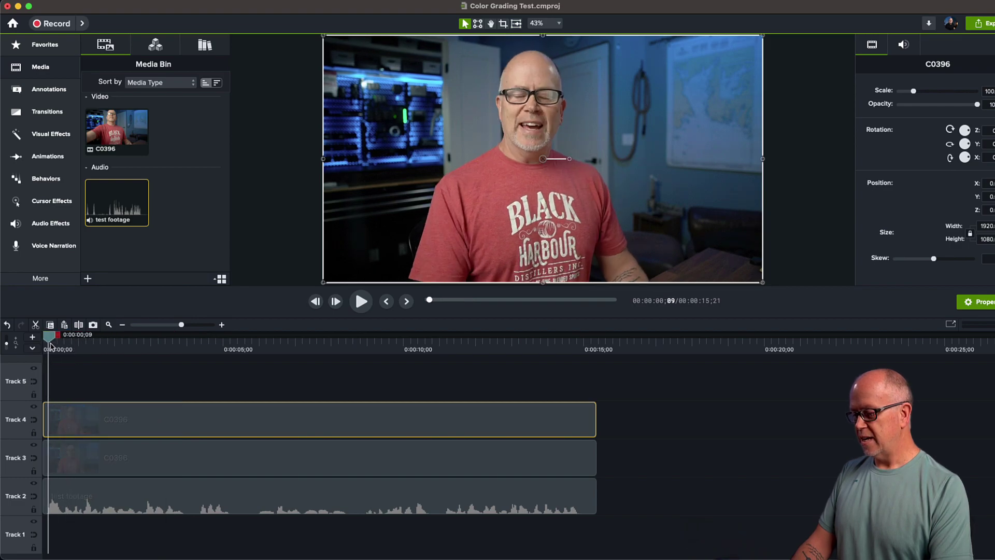
key(space)
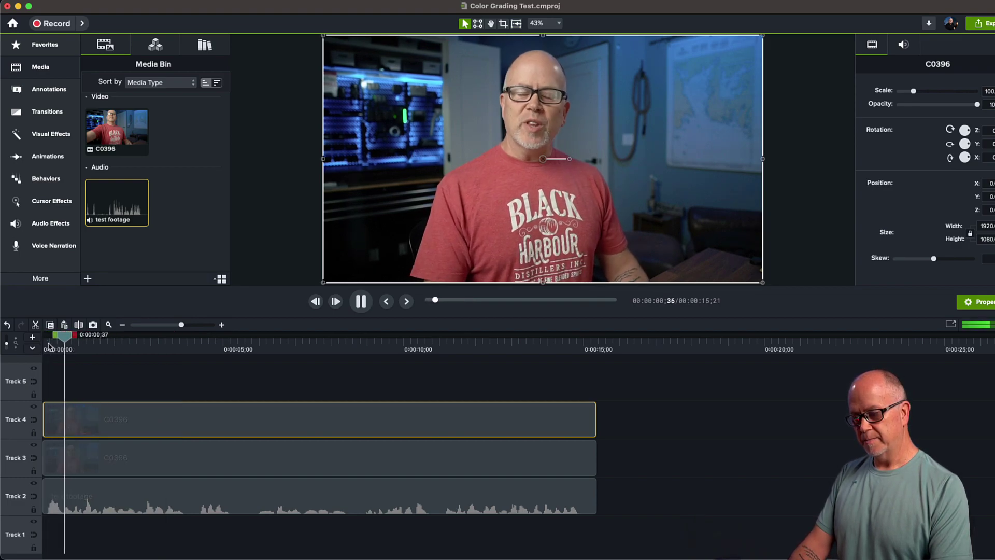
key(space)
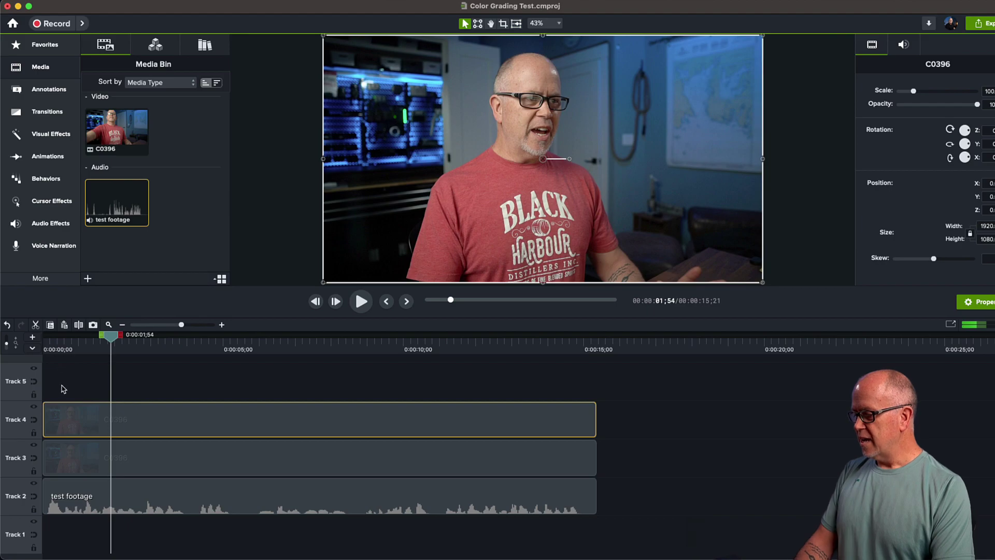
click(34, 408)
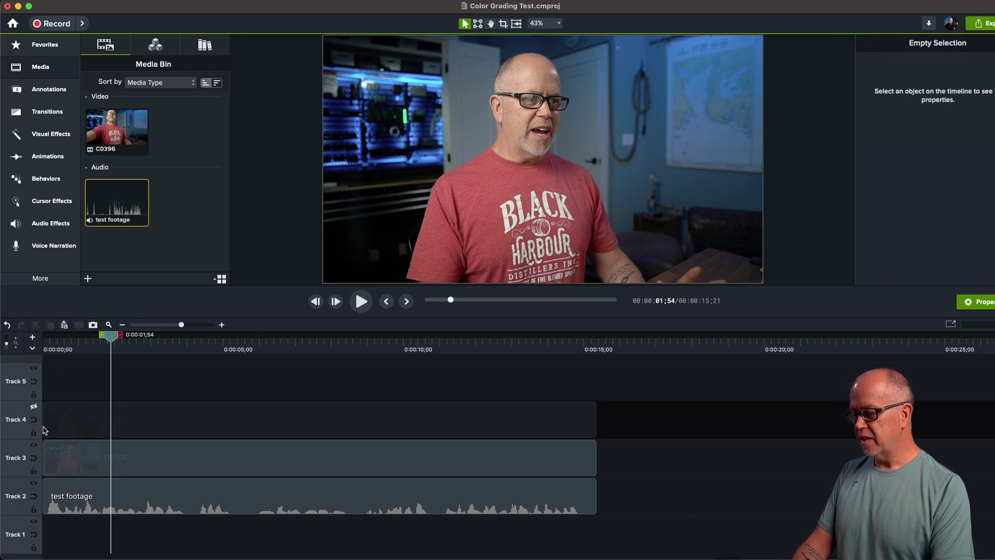
- Select the original C0396 clip on Track 3
click(87, 456)
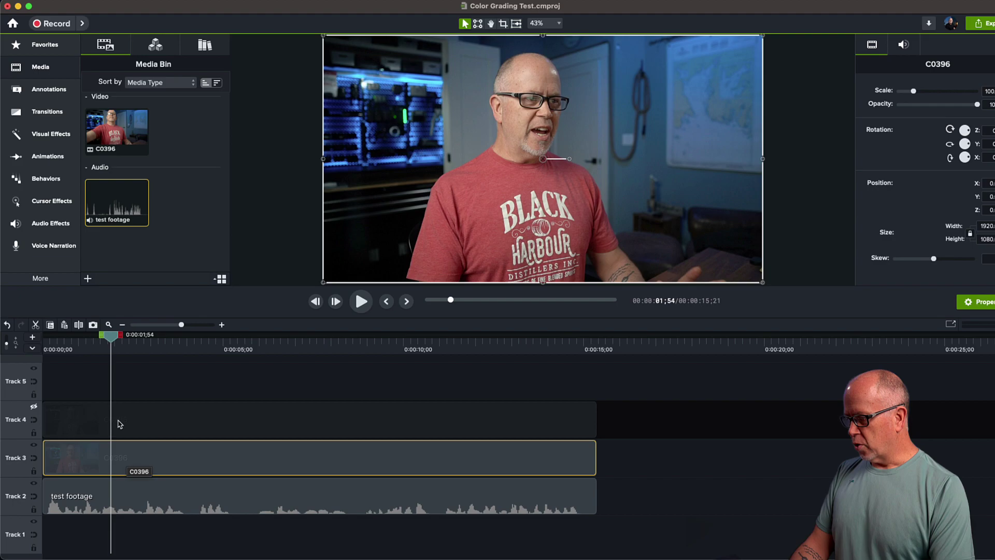
- Drop the Color Adjustment effect from Visual Effects onto the Track 3 C0396 clip
click(41, 138)
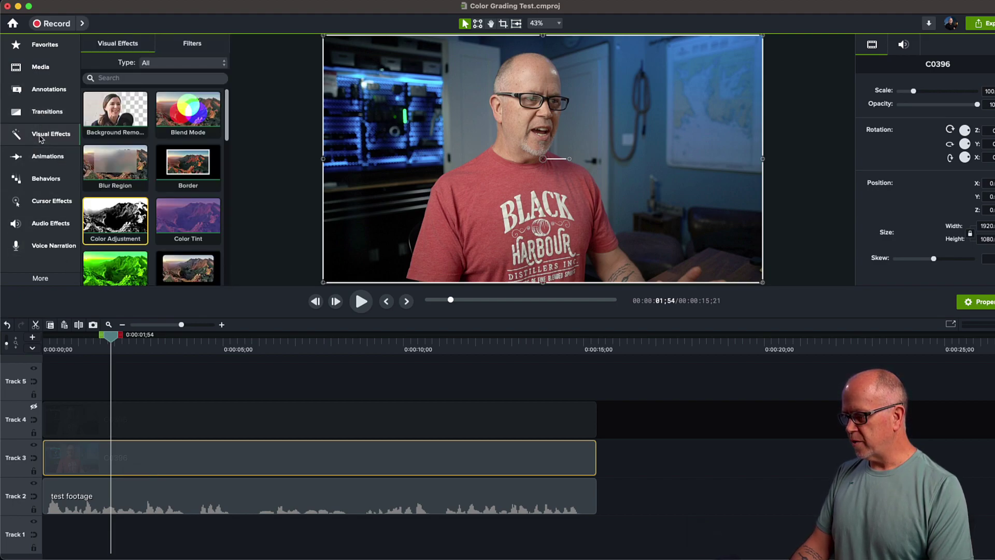
drag(120, 220, 163, 461)
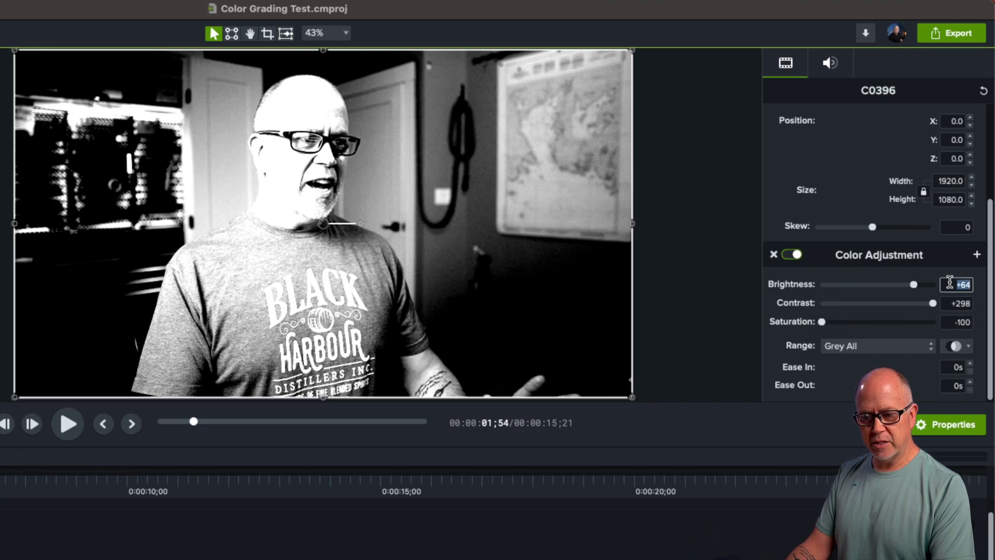
- Reset brightness, contrast and saturation to 0, then adjust them to -8, +12 and +18
text(0)
key(Tab)
text(0)
key(Tab)
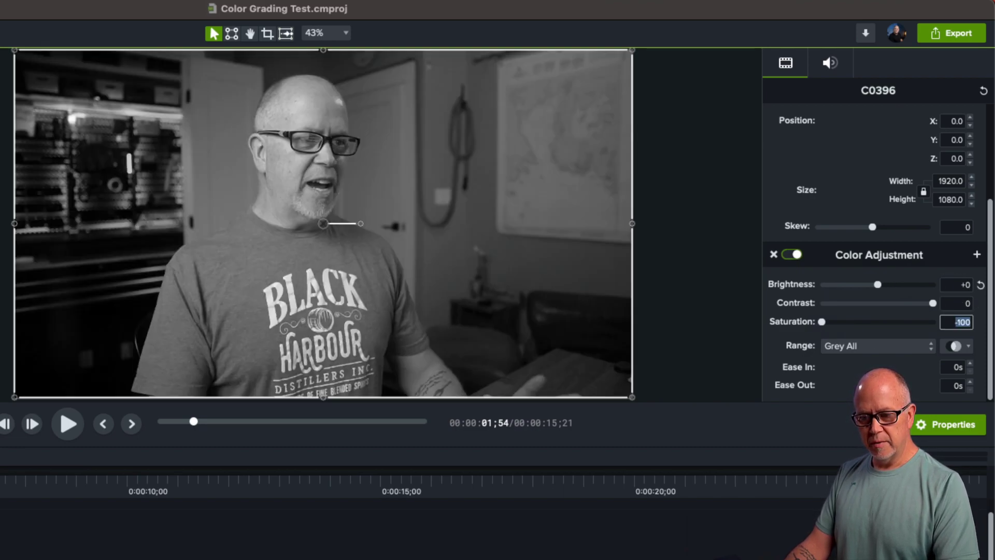
text(0)
key(Tab)
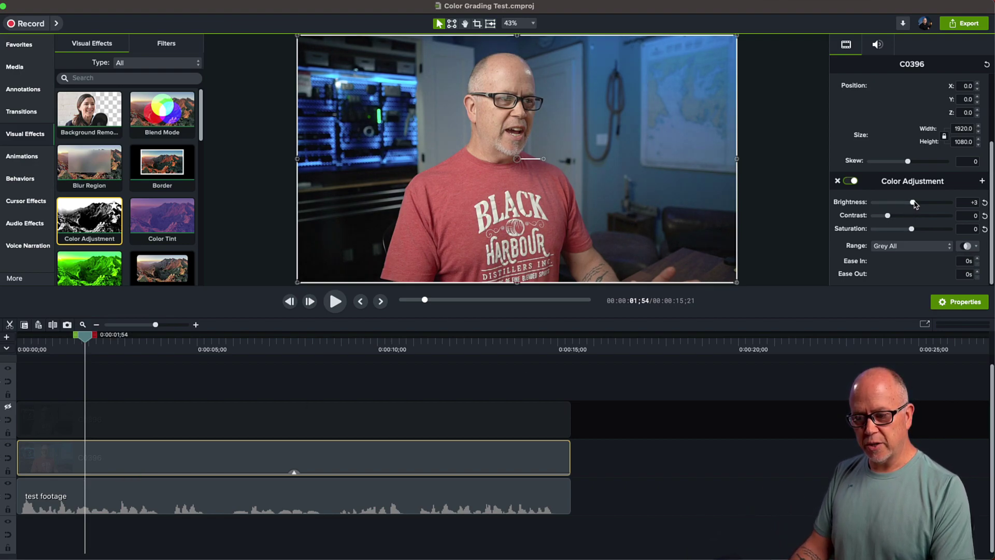
drag(911, 203, 909, 202)
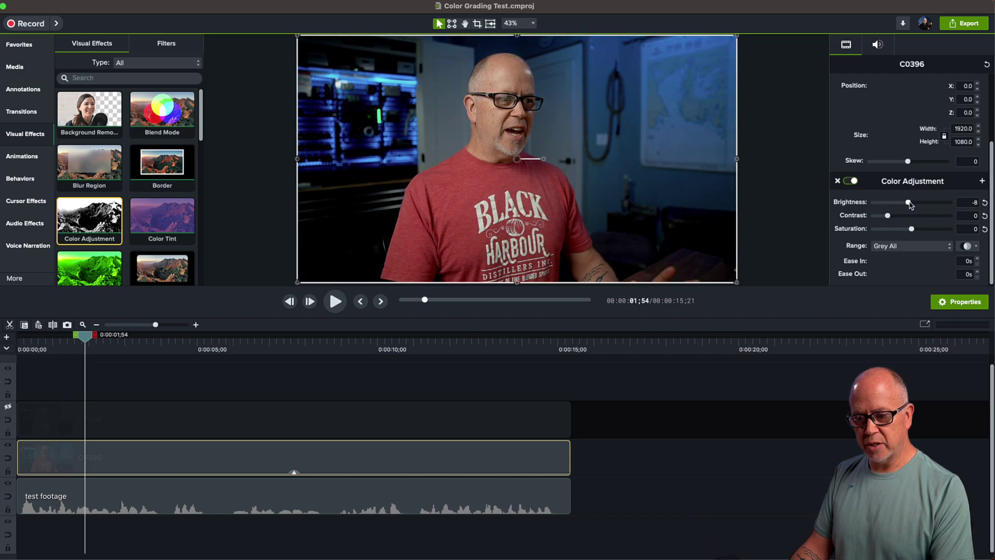
drag(889, 219, 891, 220)
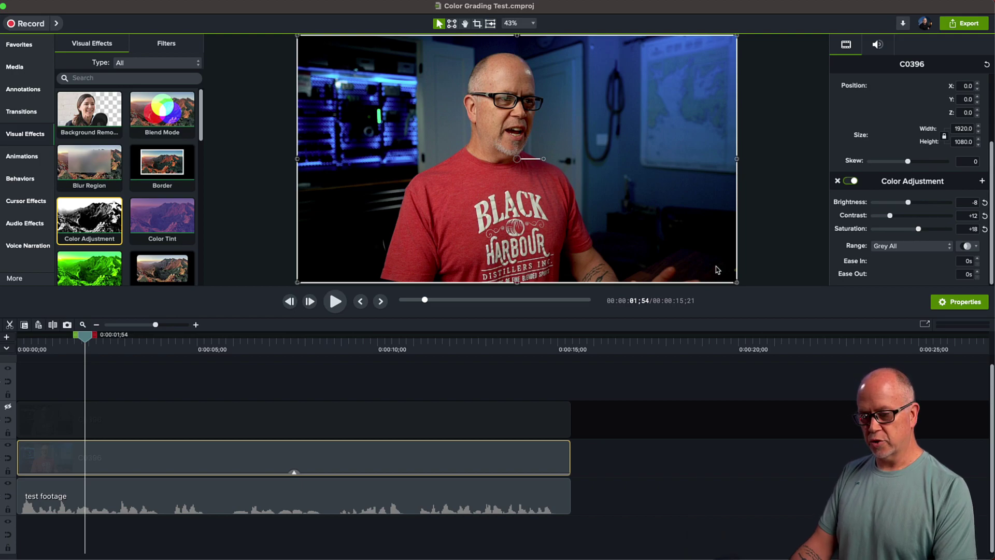
click(174, 369)
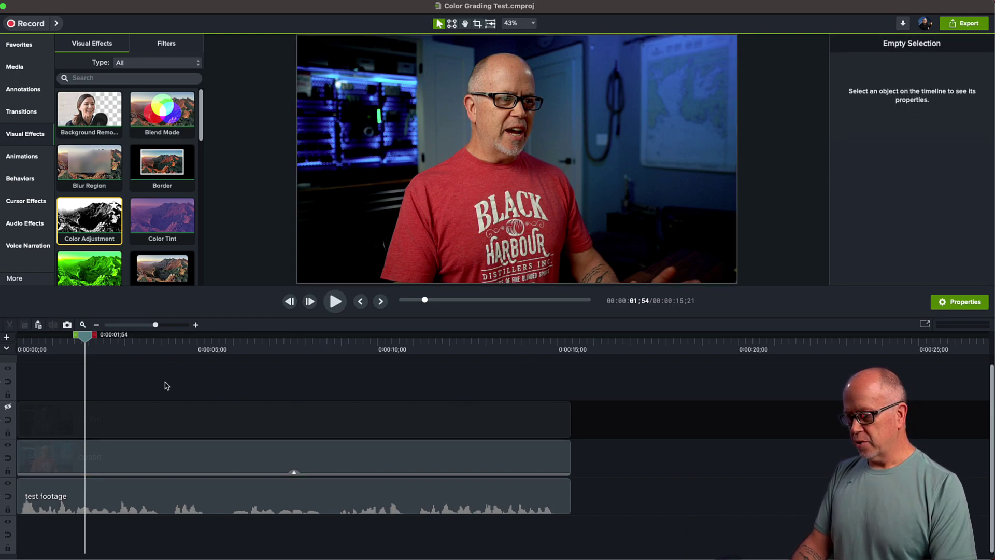
click(129, 459)
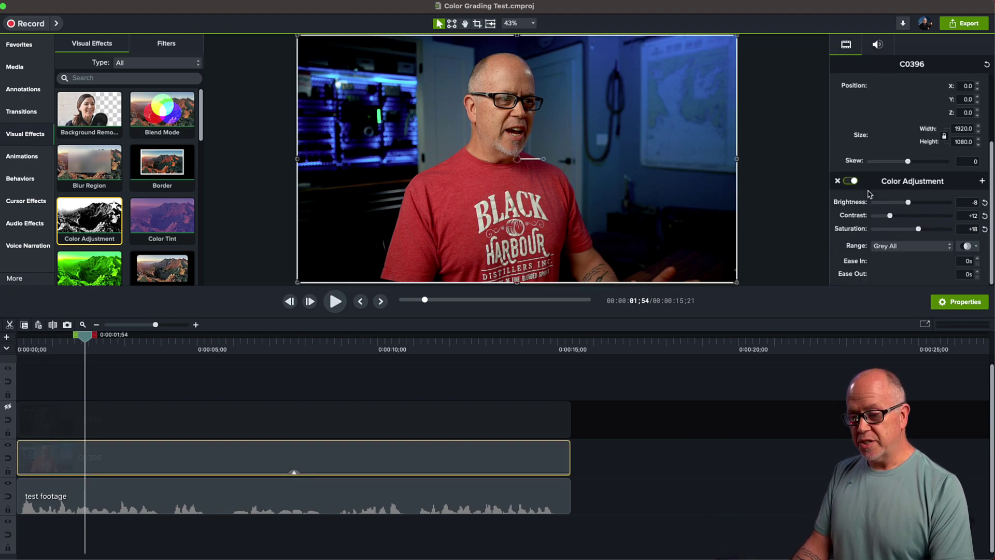
click(850, 181)
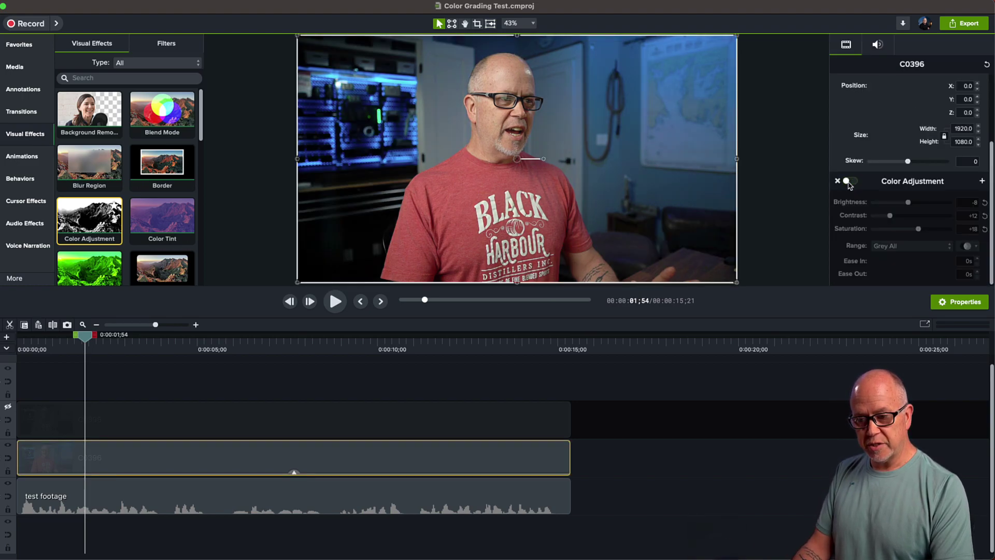
click(850, 182)
click(848, 183)
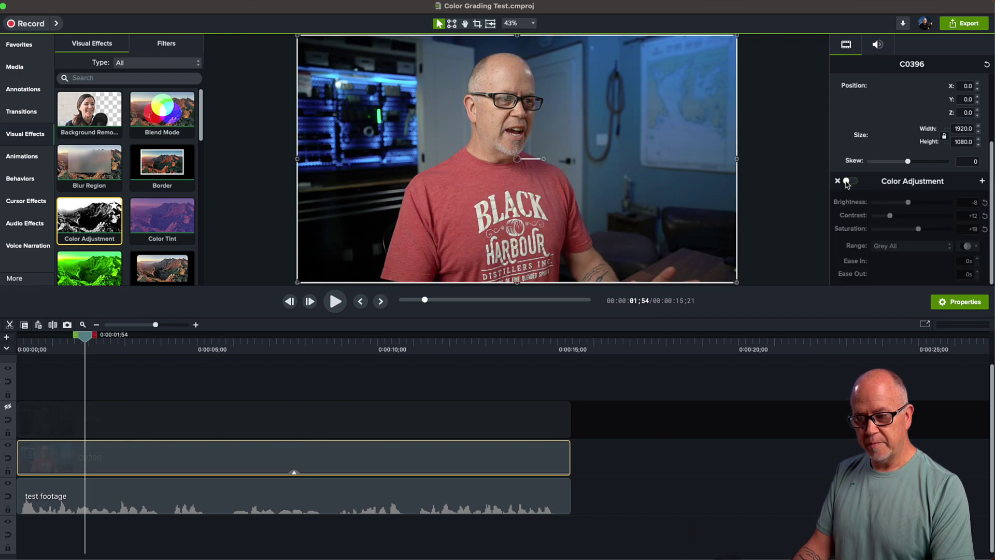
click(853, 182)
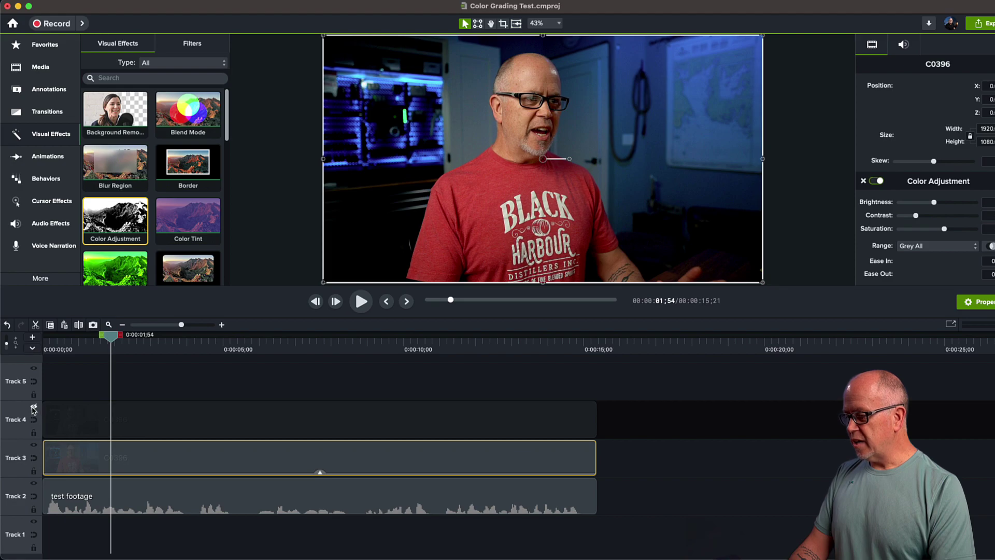
- Toggle Track 4 on and off to compare graded and ungraded footage, leave it shown, and select its clip
click(33, 407)
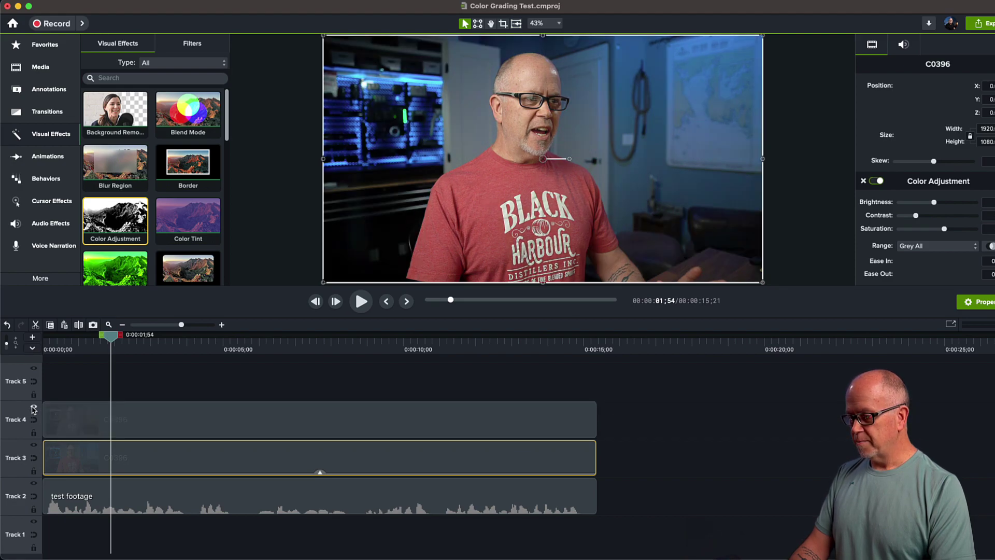
click(34, 409)
click(34, 408)
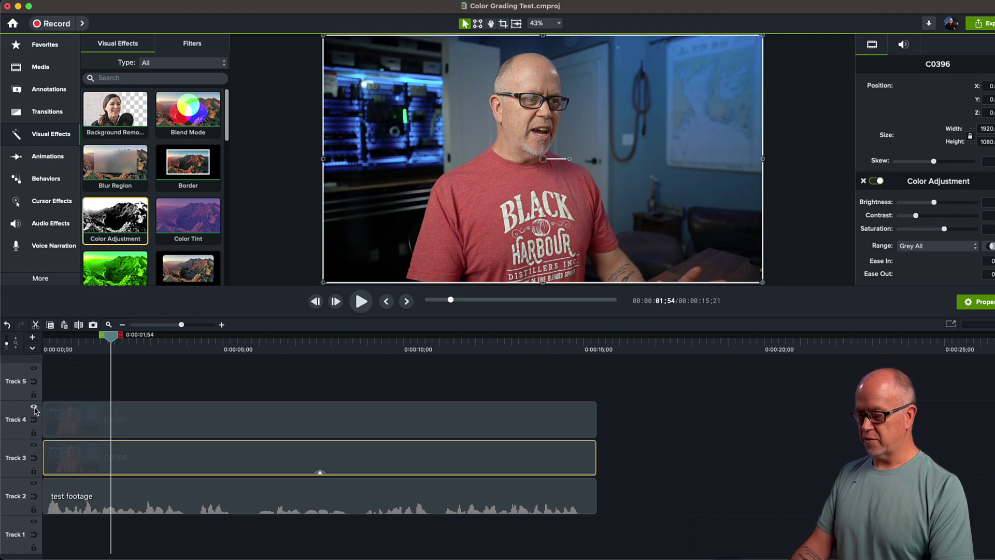
click(34, 408)
click(34, 408)
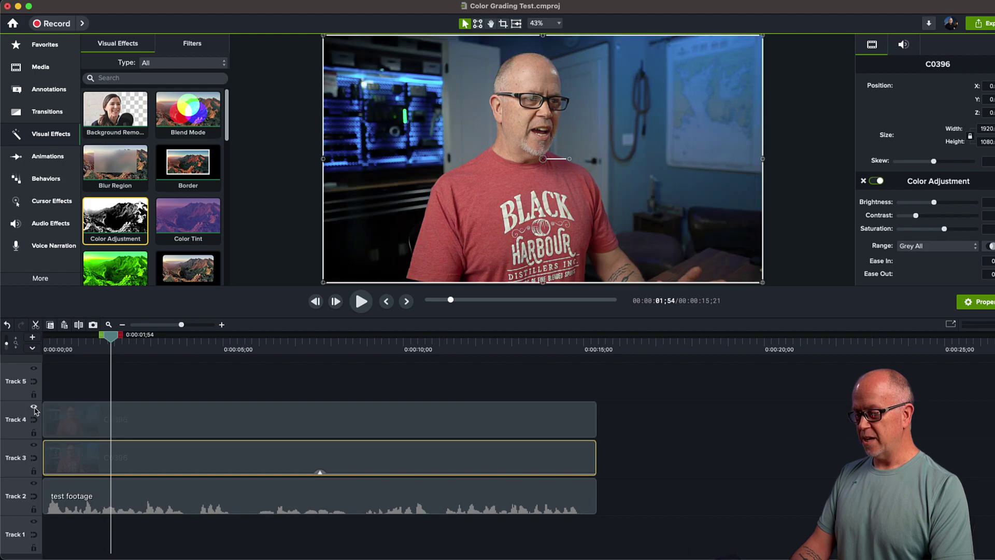
click(85, 424)
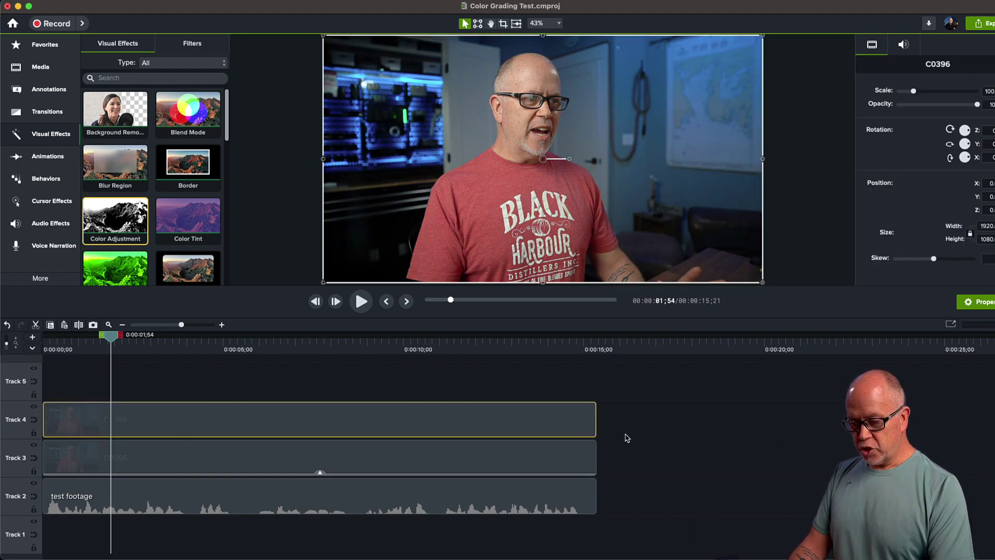
- Trim the Track 4 clip to end near 0:02;15 and play back past the cut from 0:01;36
drag(595, 419, 121, 433)
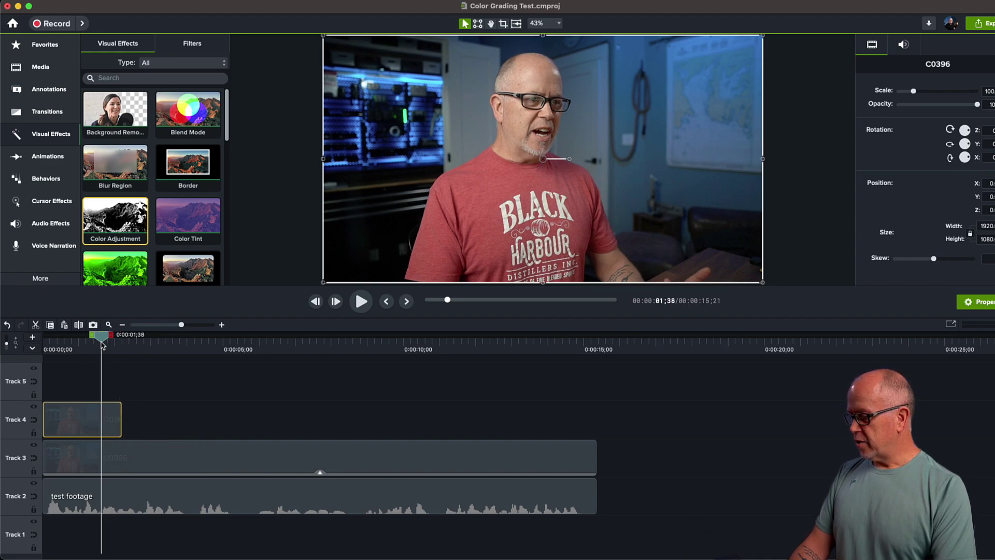
key(space)
key(space)
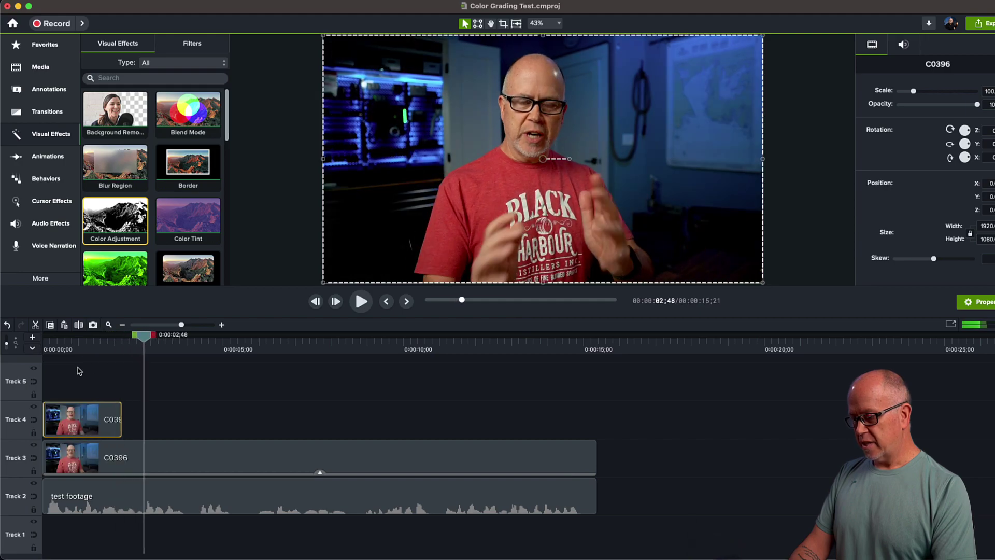
click(100, 349)
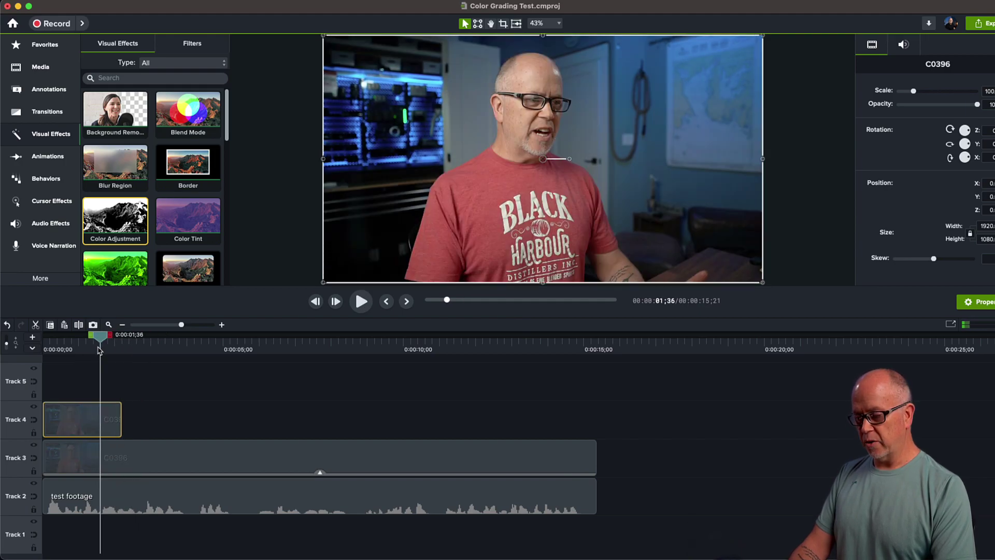
key(space)
key(space)
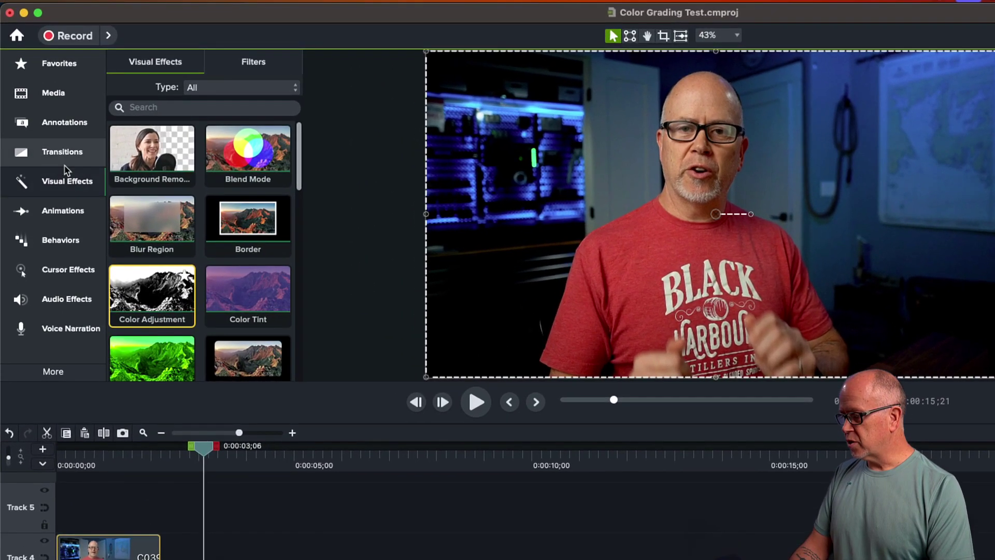
- Search transitions for 'slide' and place Slide Right on the right end of the Track 4 clip
click(60, 139)
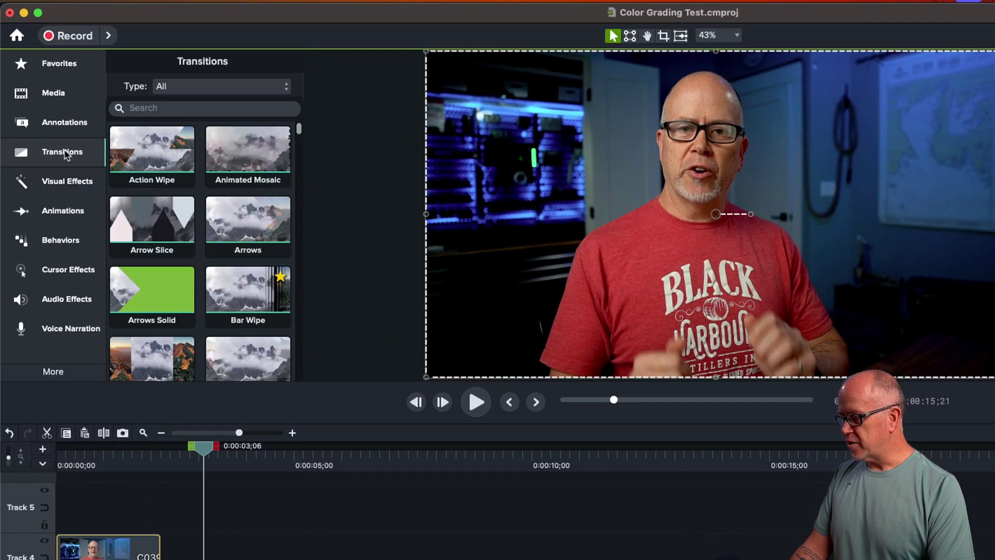
click(181, 108)
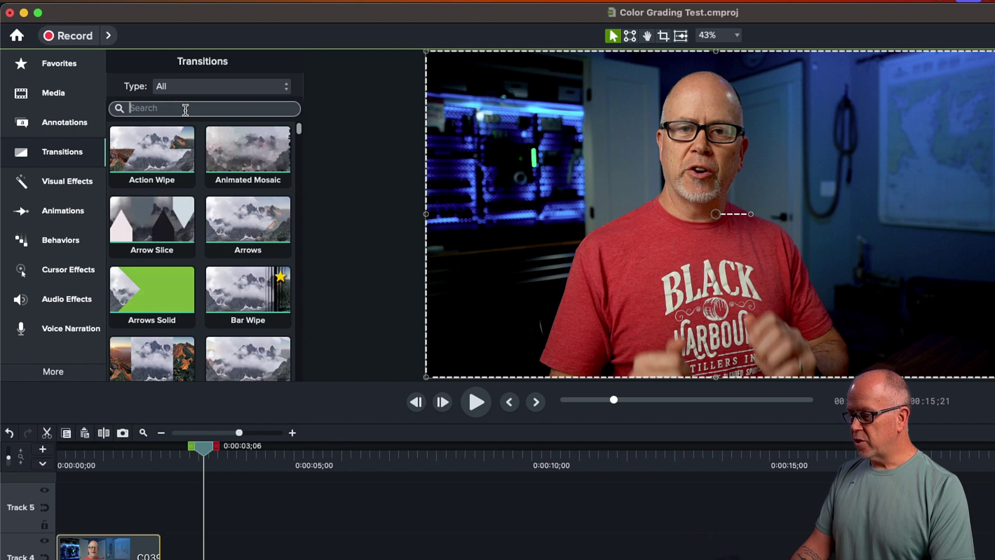
text(slide)
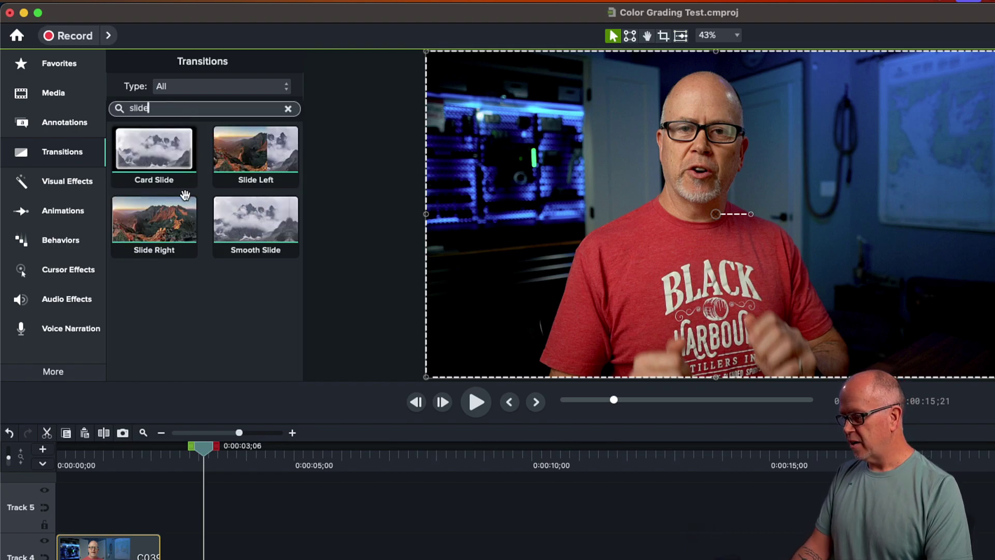
click(153, 228)
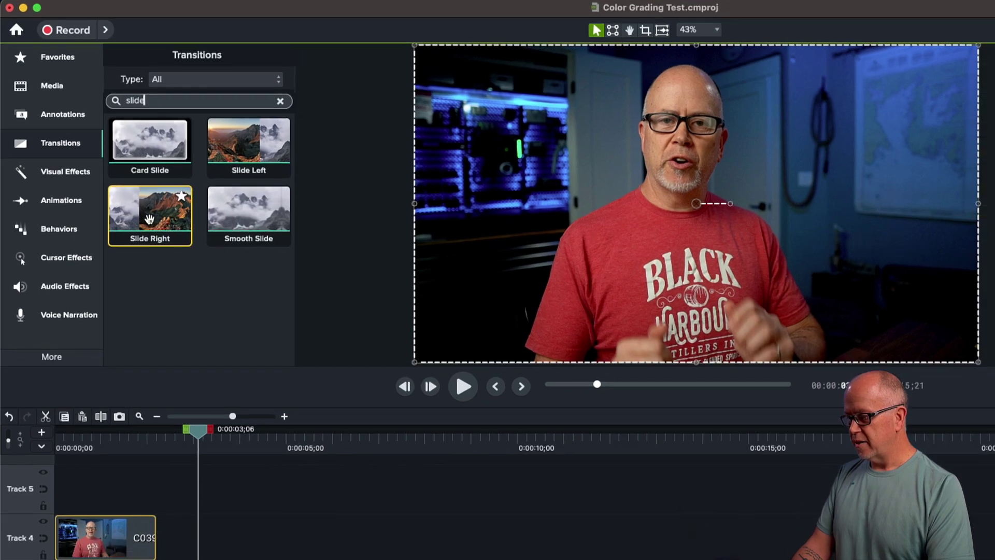
drag(150, 218, 106, 535)
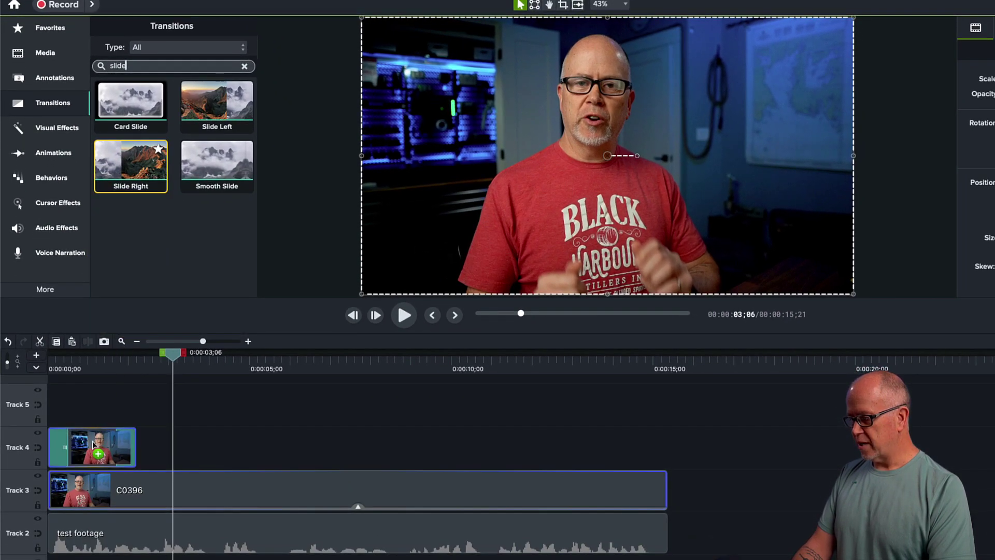
drag(90, 447, 121, 440)
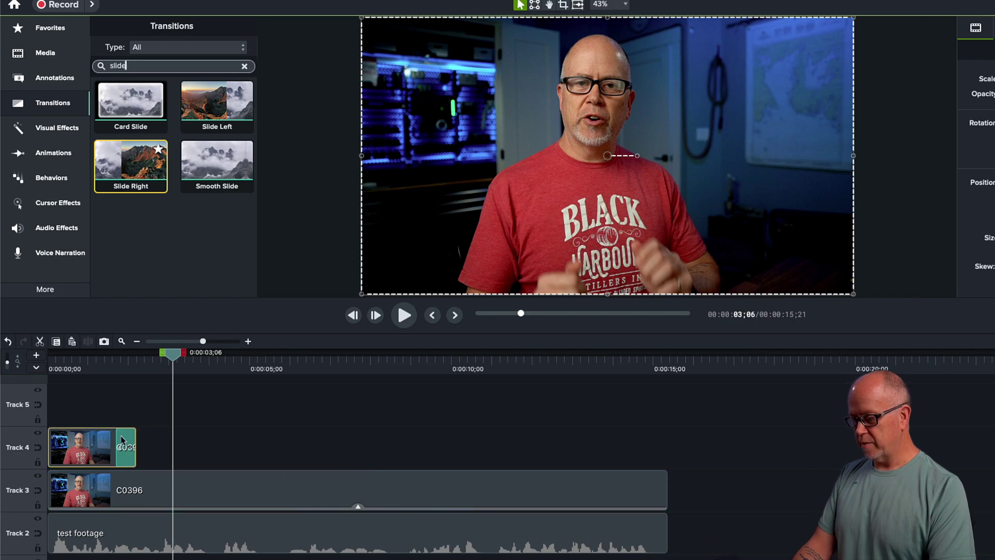
click(91, 370)
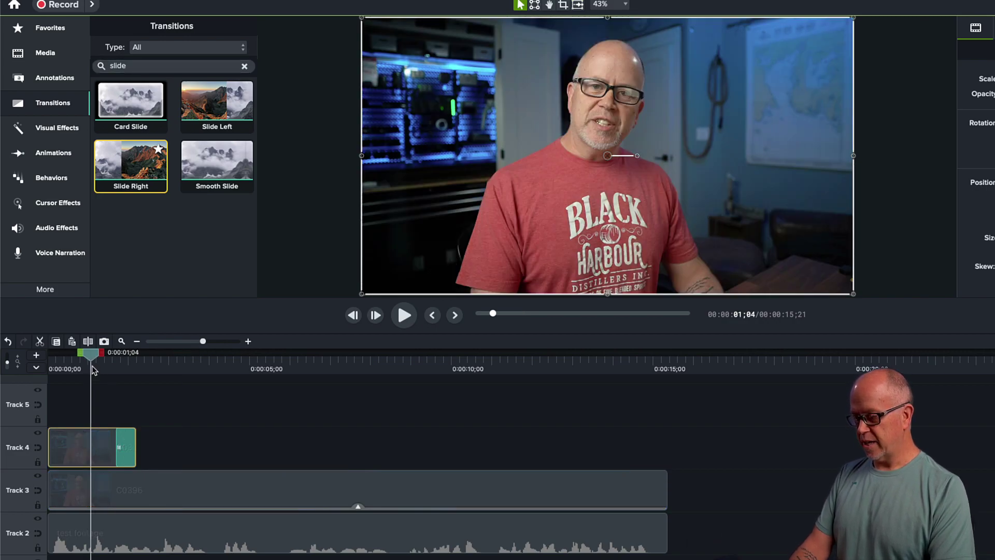
key(space)
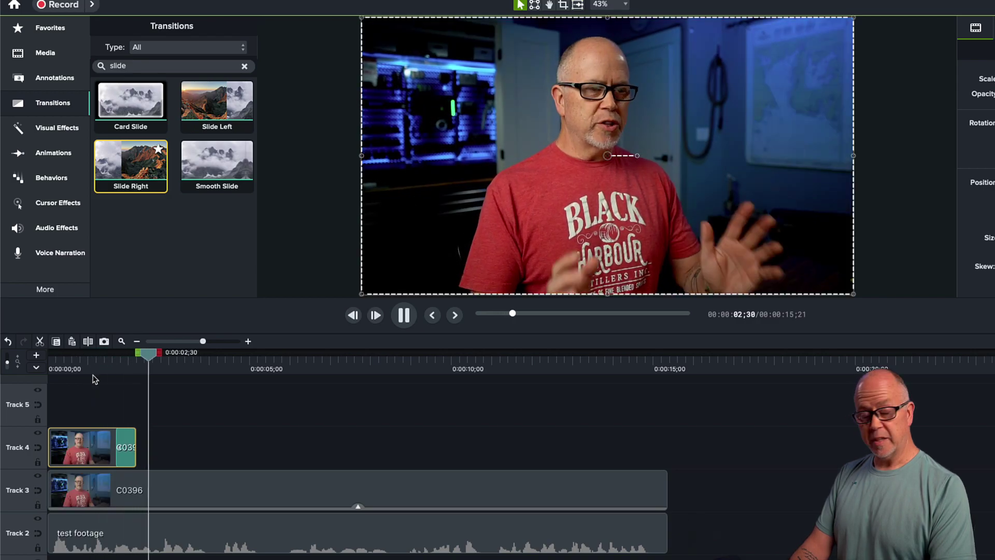
key(space)
click(123, 449)
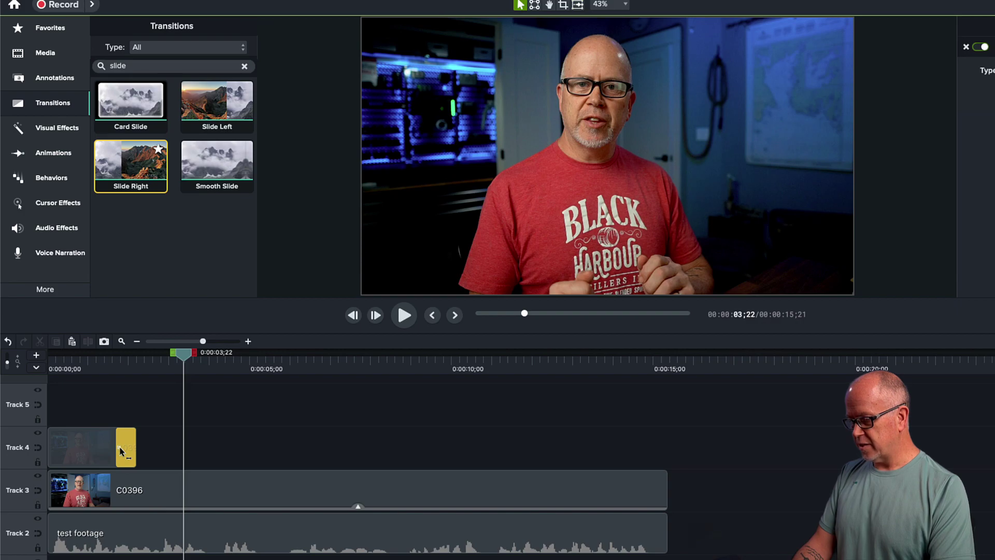
- Extend the Slide Right transition's left edge and preview it from near the start
drag(120, 449, 91, 440)
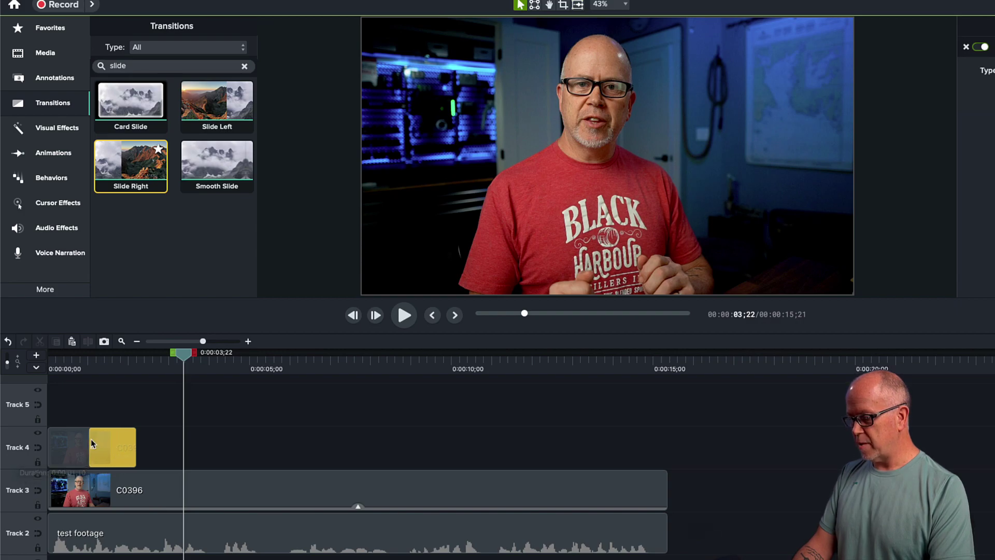
click(73, 362)
key(space)
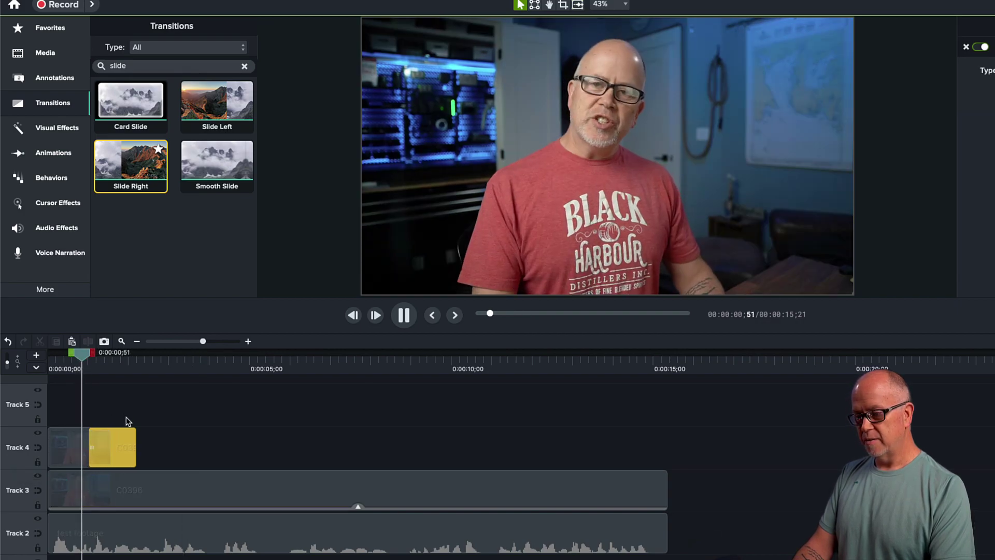
key(space)
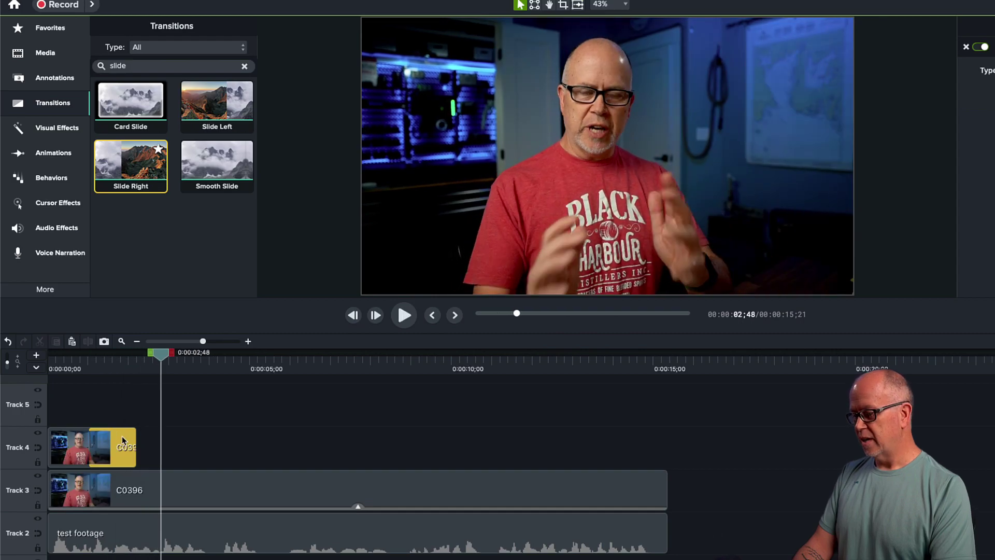
- Select the transition to view its settings and replay the wipe from about 0:01;13
click(116, 449)
click(117, 449)
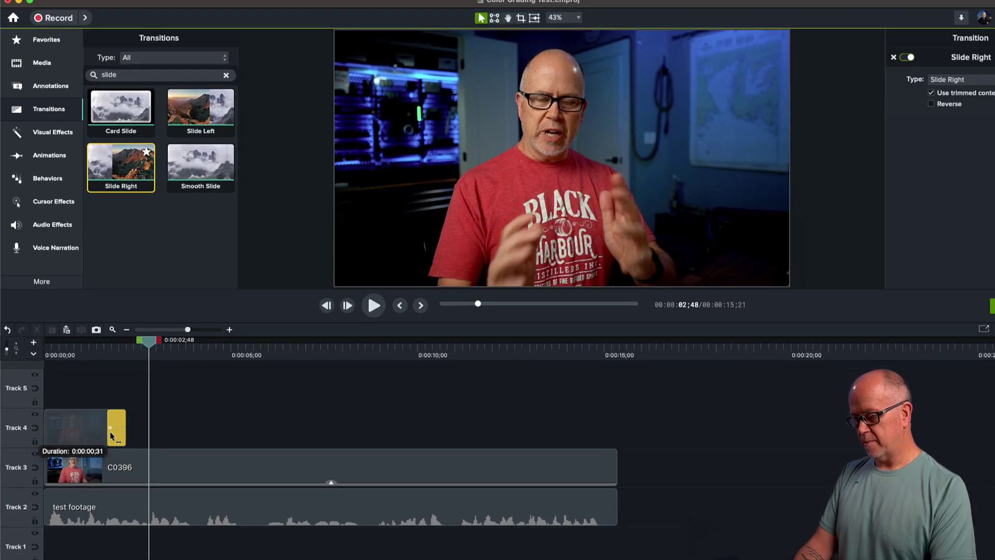
click(96, 354)
key(space)
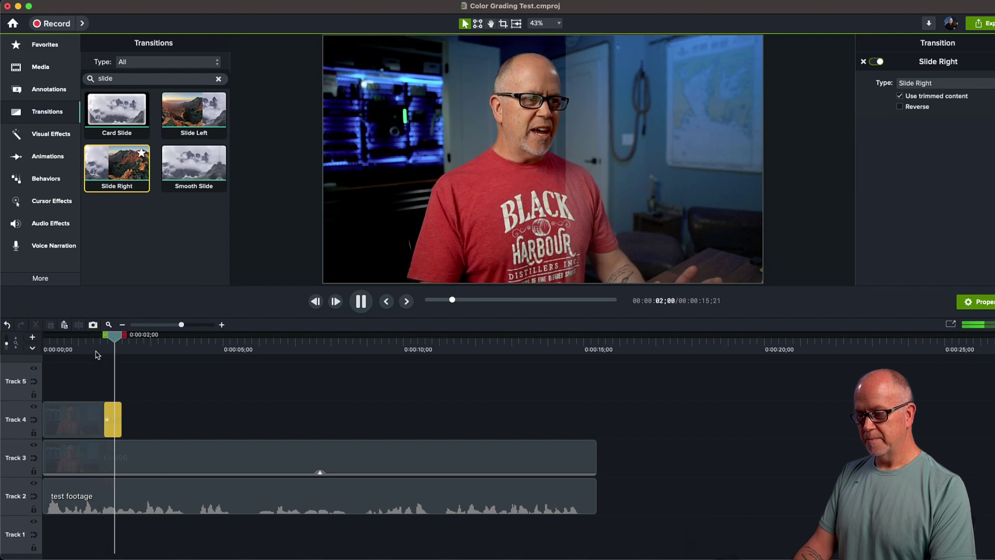
key(space)
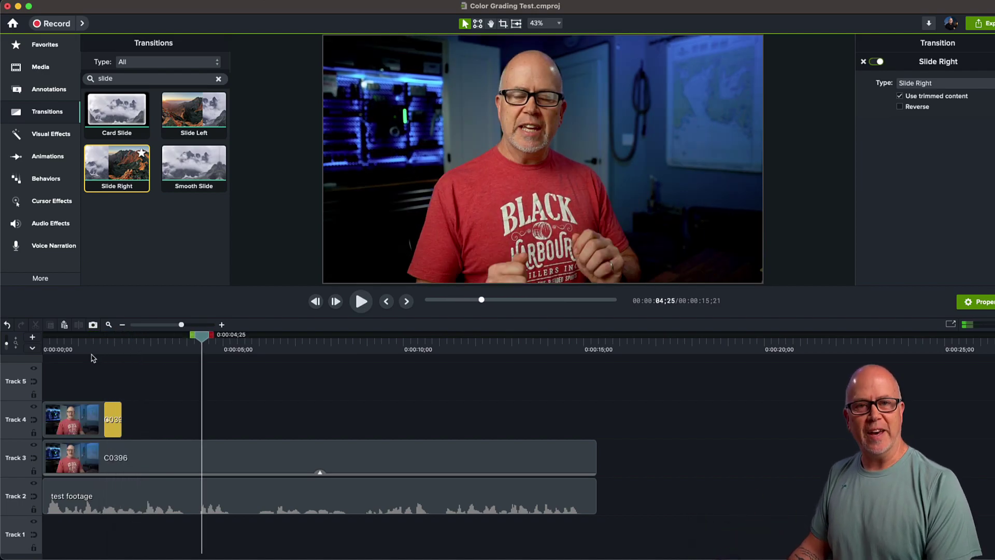